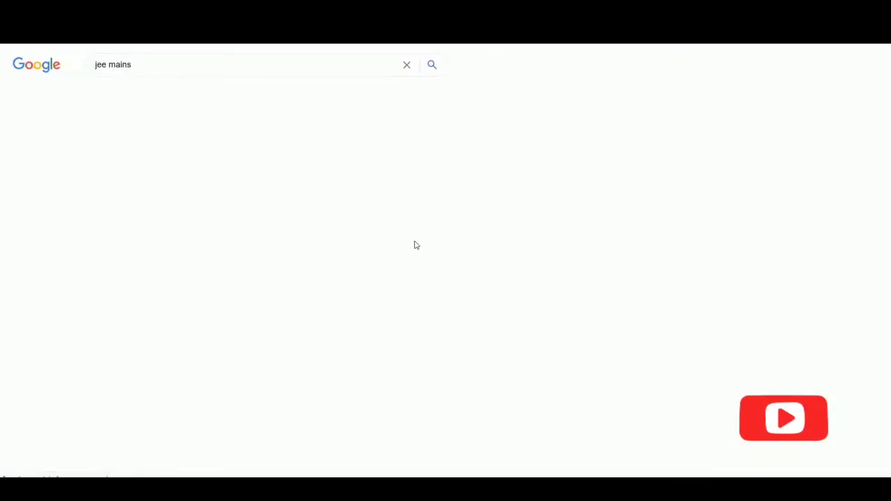
Open the JEE Main website from the search results and start a new registration for JEE(Main) 2021.
{"action": "scroll", "coordinate": [312, 289], "scroll_direction": "down", "scroll_amount": 3}
{"action": "scroll", "coordinate": [313, 289], "scroll_direction": "down", "scroll_amount": 2}
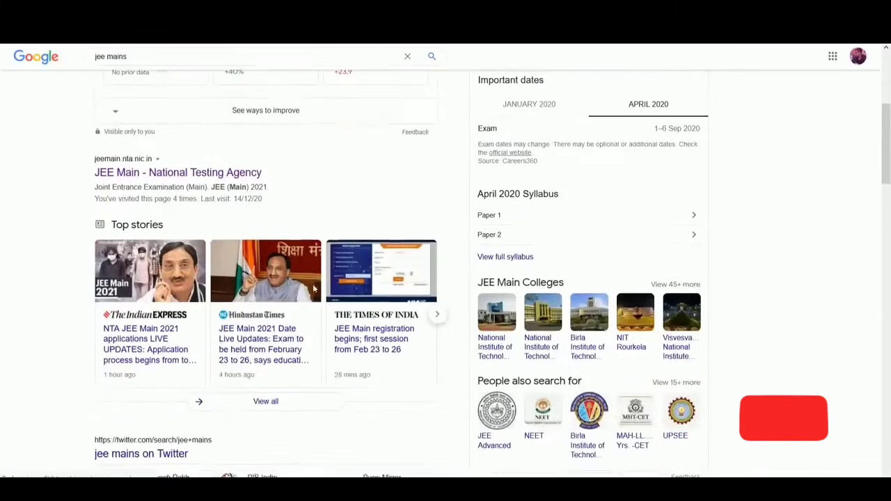
{"action": "left_click", "coordinate": [239, 178]}
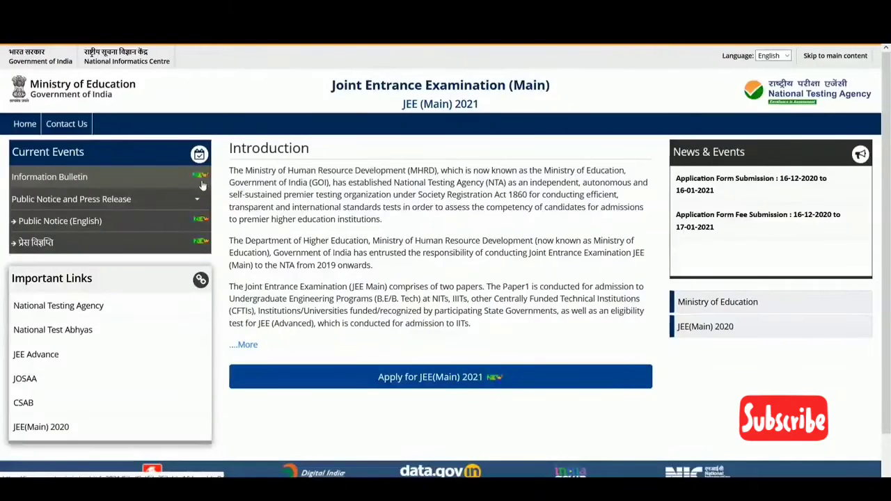
{"action": "left_click", "coordinate": [460, 381]}
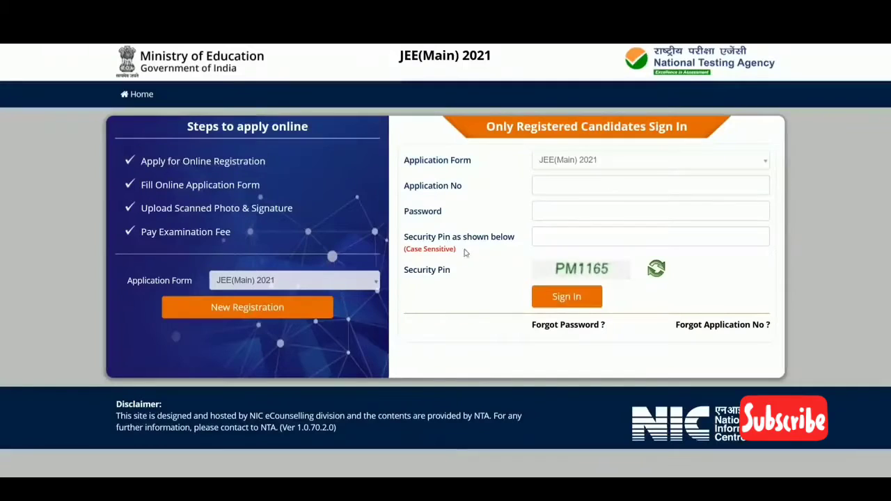
{"action": "left_click", "coordinate": [245, 311]}
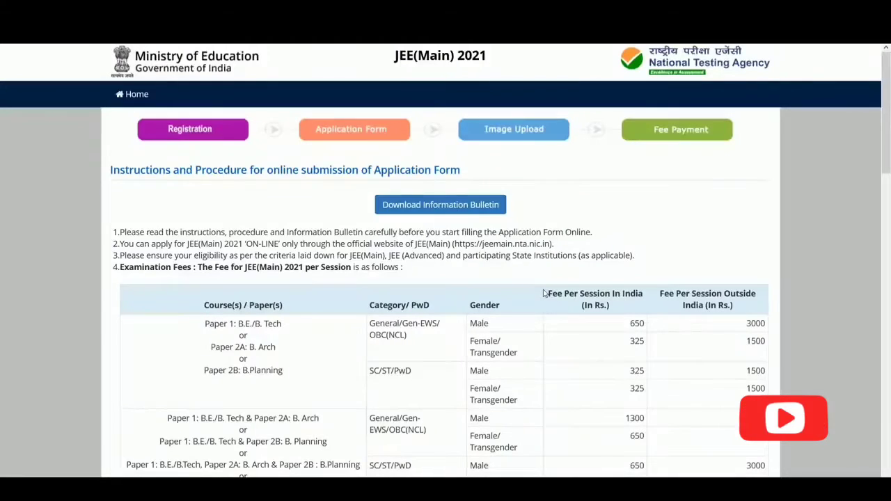
Read through the application instructions and fee table, accept the information bulletin declaration and proceed to the registration form.
{"action": "scroll", "coordinate": [544, 293], "scroll_direction": "down", "scroll_amount": 2}
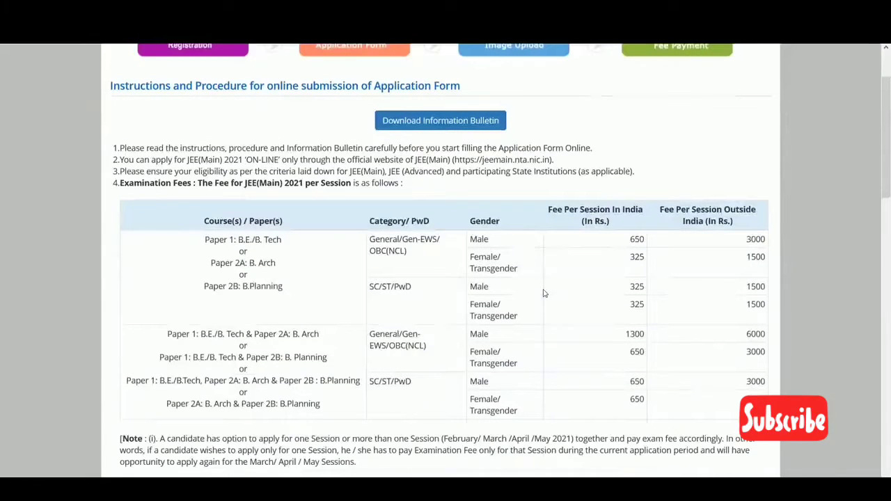
{"action": "scroll", "coordinate": [544, 293], "scroll_direction": "down", "scroll_amount": 3}
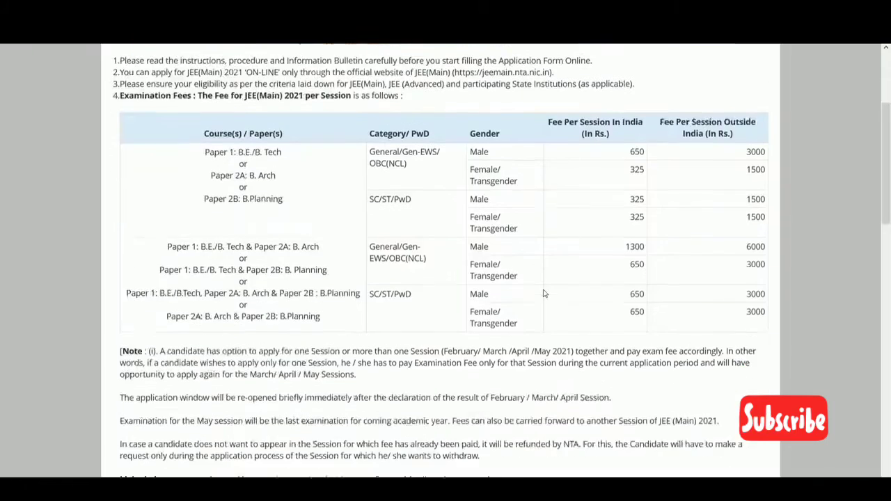
{"action": "scroll", "coordinate": [545, 293], "scroll_direction": "up", "scroll_amount": 1}
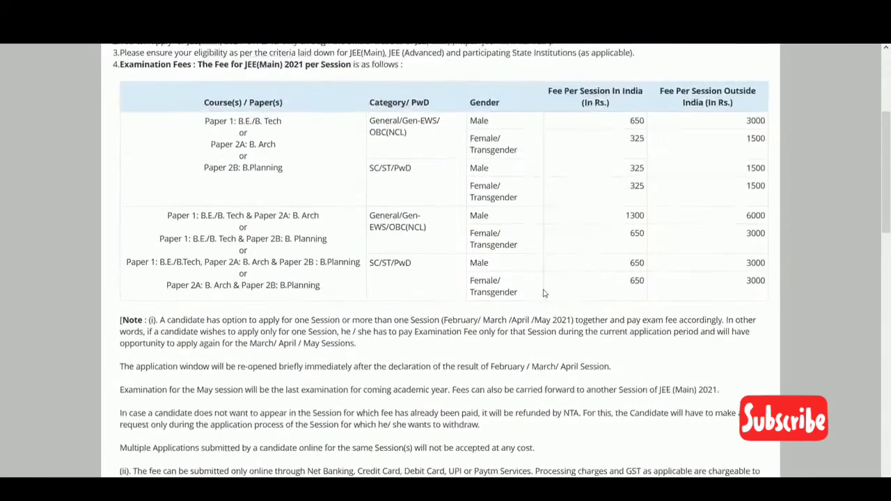
{"action": "scroll", "coordinate": [544, 293], "scroll_direction": "down", "scroll_amount": 2}
{"action": "scroll", "coordinate": [545, 293], "scroll_direction": "up", "scroll_amount": 1}
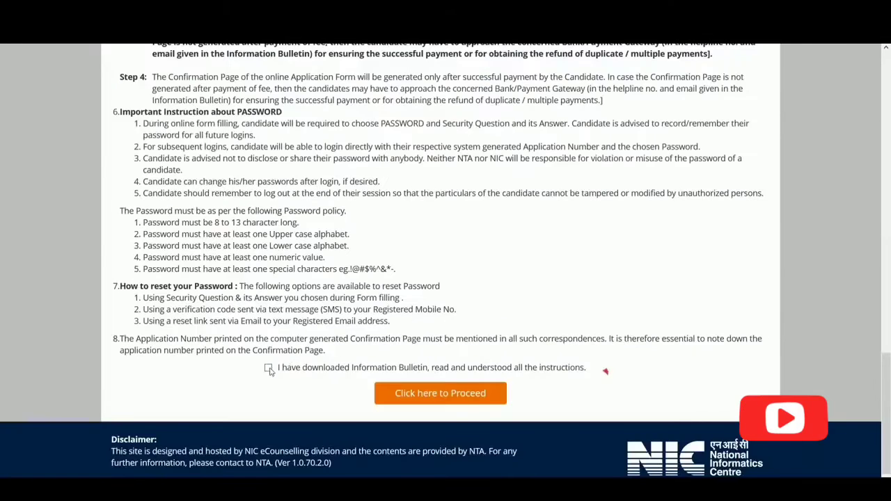
{"action": "left_click", "coordinate": [268, 368]}
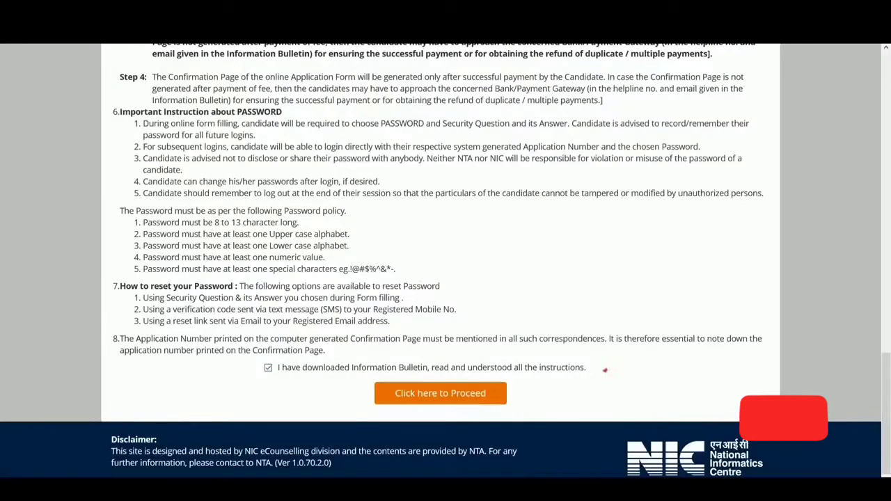
{"action": "left_click", "coordinate": [454, 394]}
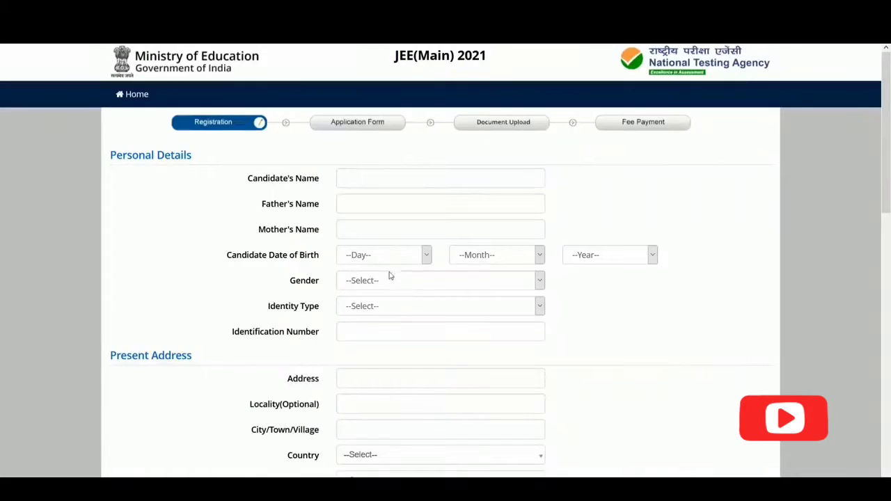
Examine the identity type options and the address, contact and password sections of the registration form.
{"action": "left_click", "coordinate": [400, 310]}
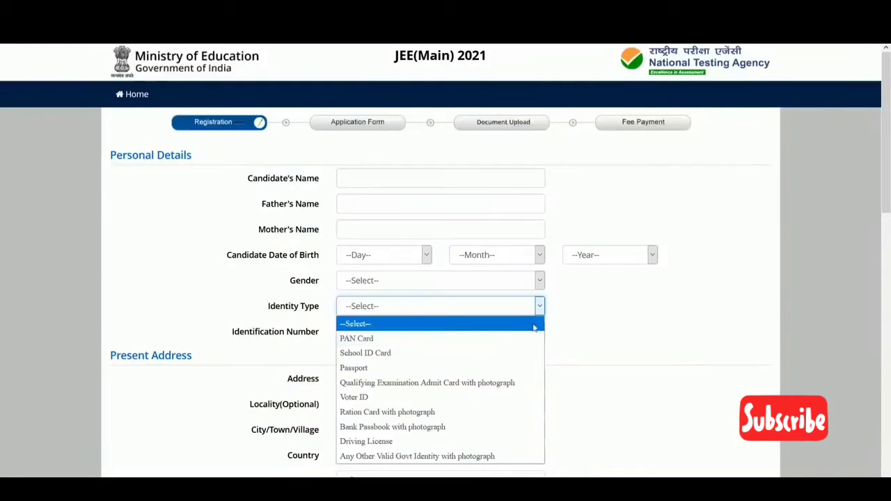
{"action": "left_click", "coordinate": [591, 332]}
{"action": "scroll", "coordinate": [593, 331], "scroll_direction": "down", "scroll_amount": 3}
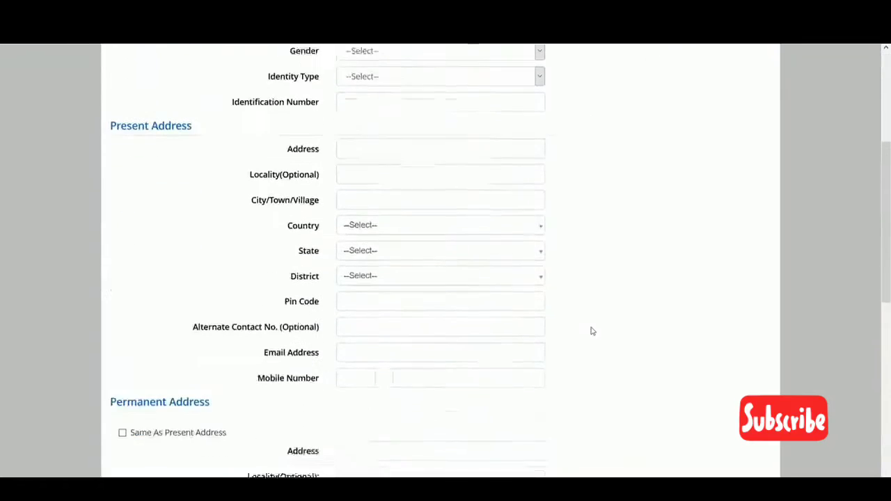
{"action": "scroll", "coordinate": [491, 193], "scroll_direction": "down", "scroll_amount": 3}
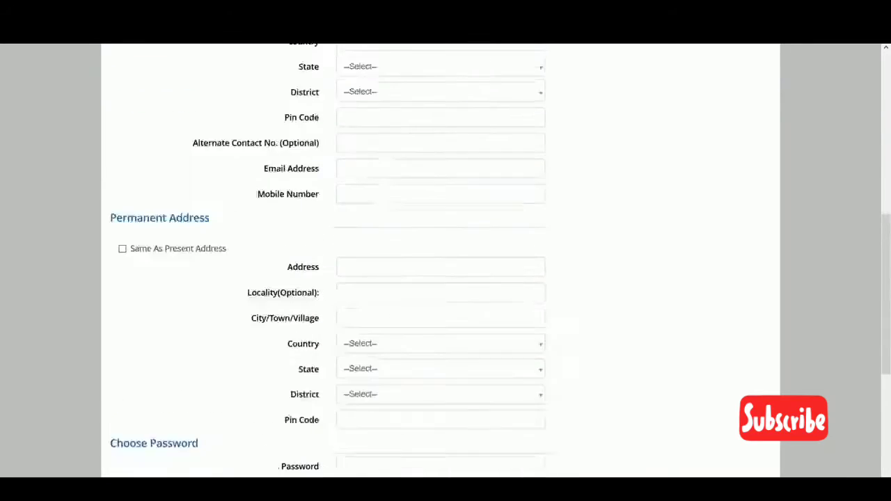
{"action": "scroll", "coordinate": [524, 317], "scroll_direction": "down", "scroll_amount": 4}
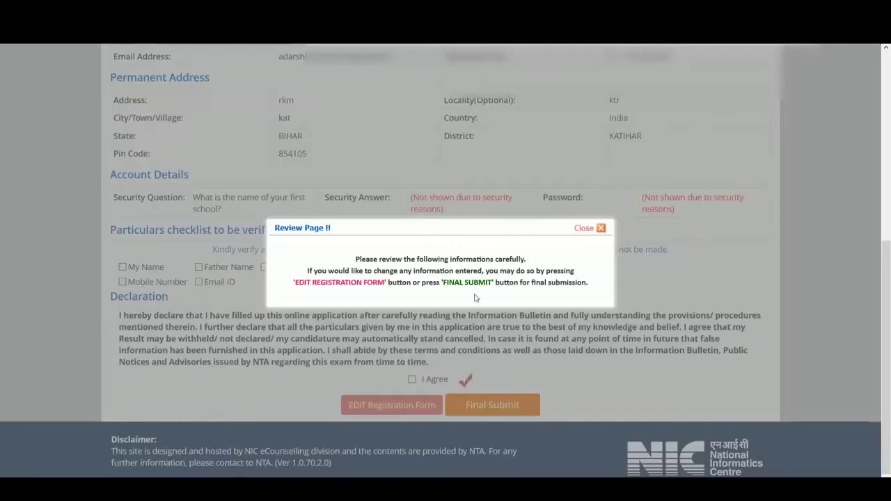
Dismiss the review notice, tick the particulars in the verification checklist, agree to the declaration and finally submit the registration form.
{"action": "left_click", "coordinate": [600, 229]}
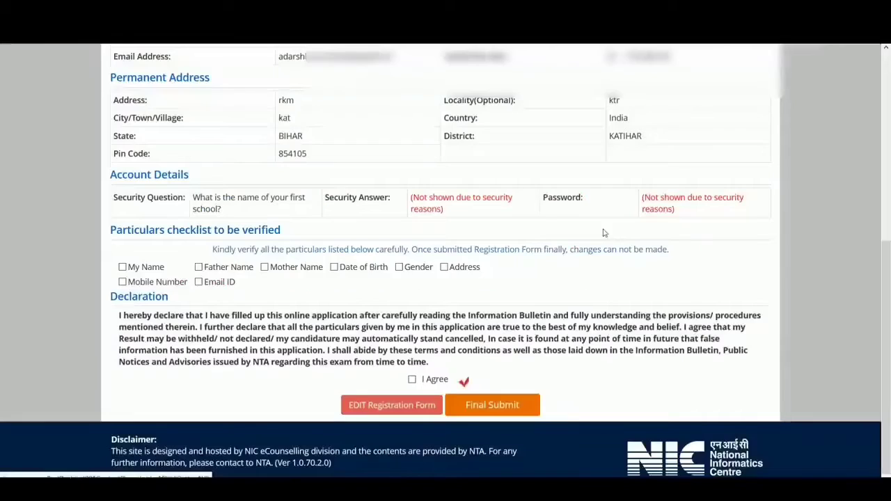
{"action": "left_click", "coordinate": [122, 267]}
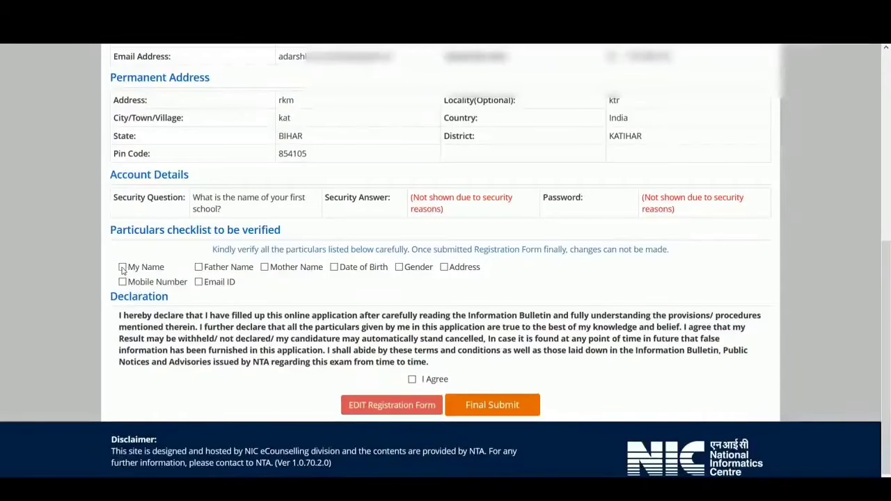
{"action": "left_click", "coordinate": [122, 282]}
{"action": "left_click", "coordinate": [199, 282]}
{"action": "left_click", "coordinate": [199, 267]}
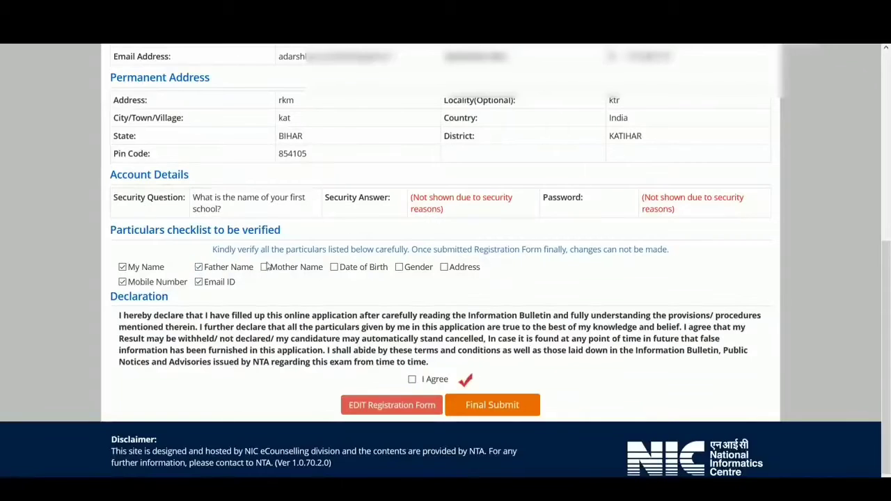
{"action": "left_click", "coordinate": [265, 267]}
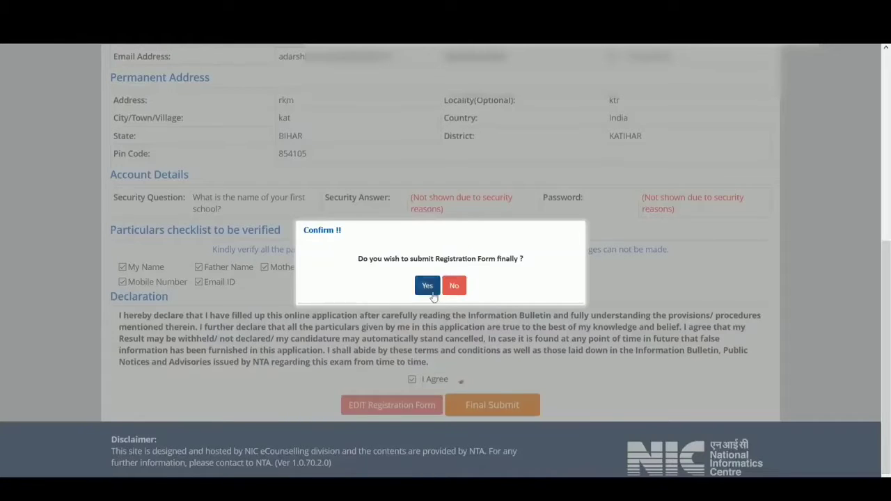
{"action": "left_click", "coordinate": [426, 285]}
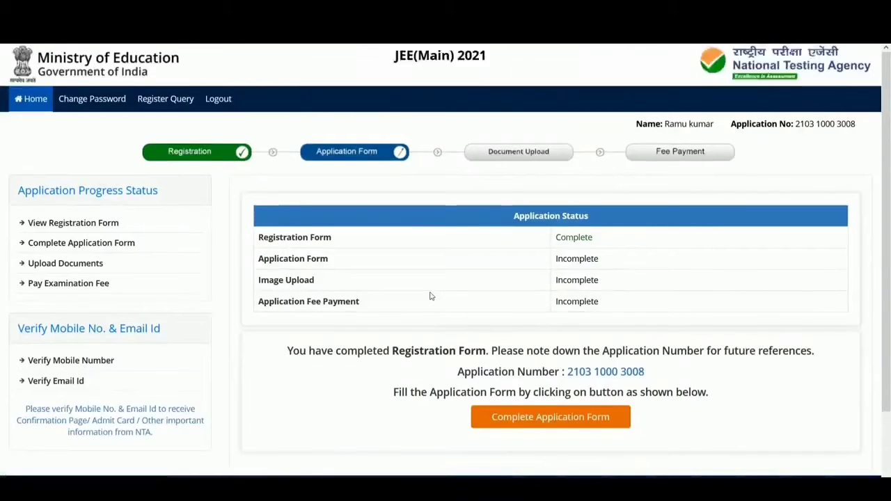
Check the application number on the status page and review the personal details and exam choices in the application form.
{"action": "scroll", "coordinate": [430, 296], "scroll_direction": "down", "scroll_amount": 1}
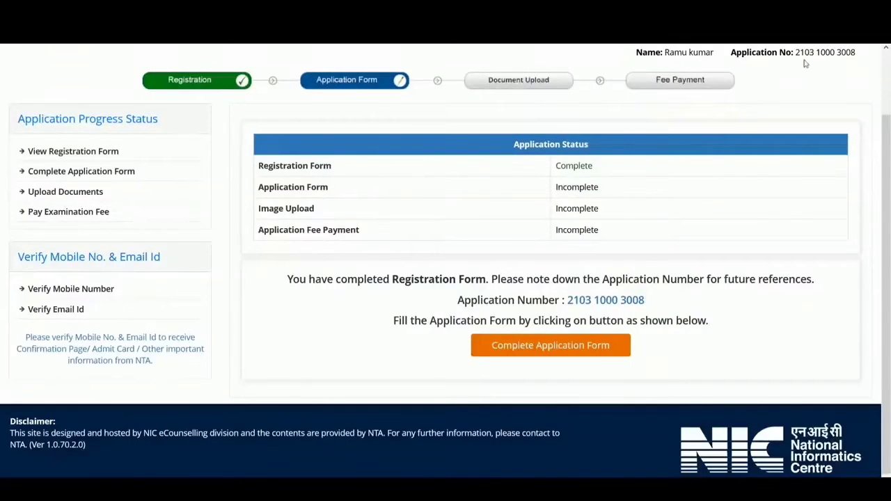
{"action": "left_click_drag", "start_coordinate": [731, 56], "coordinate": [850, 53]}
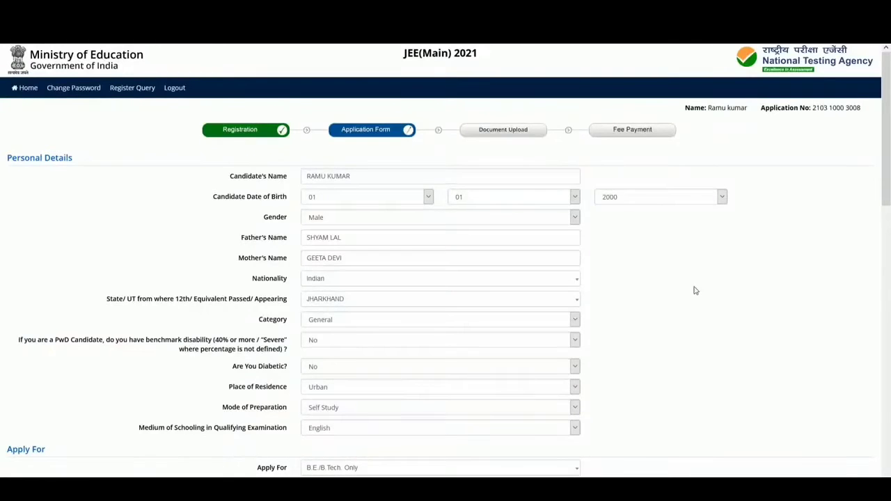
{"action": "scroll", "coordinate": [694, 290], "scroll_direction": "down", "scroll_amount": 1}
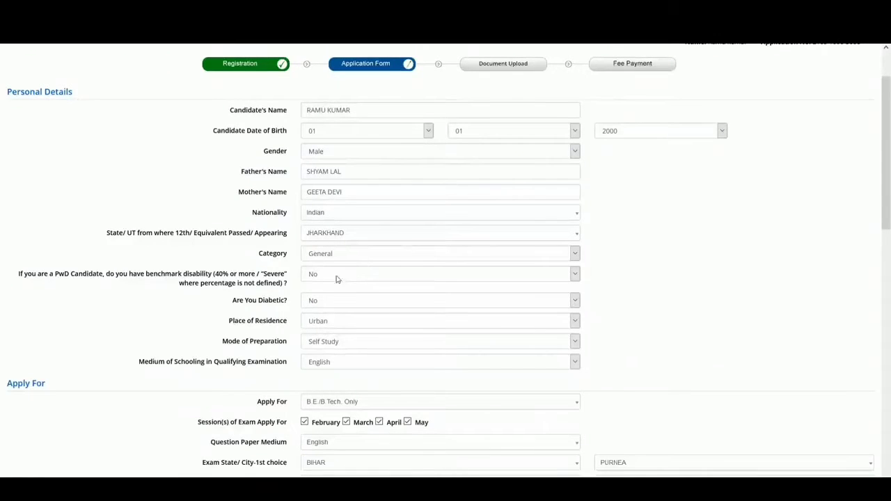
{"action": "scroll", "coordinate": [331, 284], "scroll_direction": "down", "scroll_amount": 2}
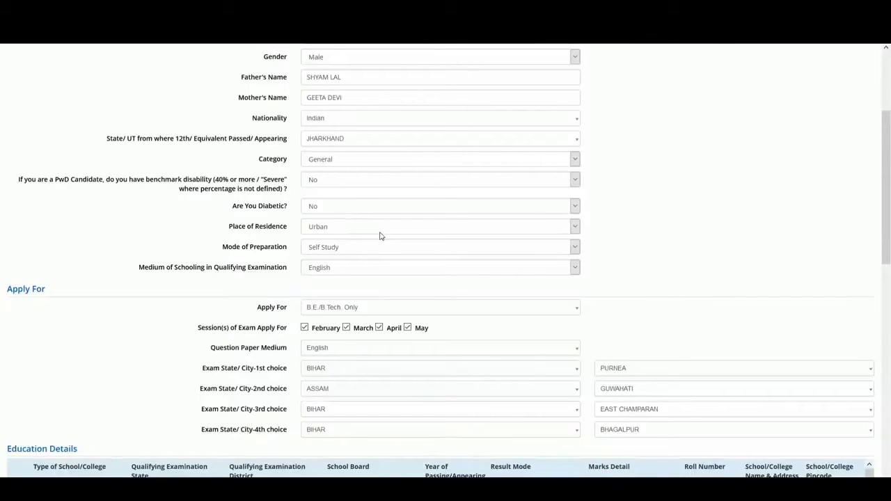
{"action": "scroll", "coordinate": [473, 271], "scroll_direction": "down", "scroll_amount": 3}
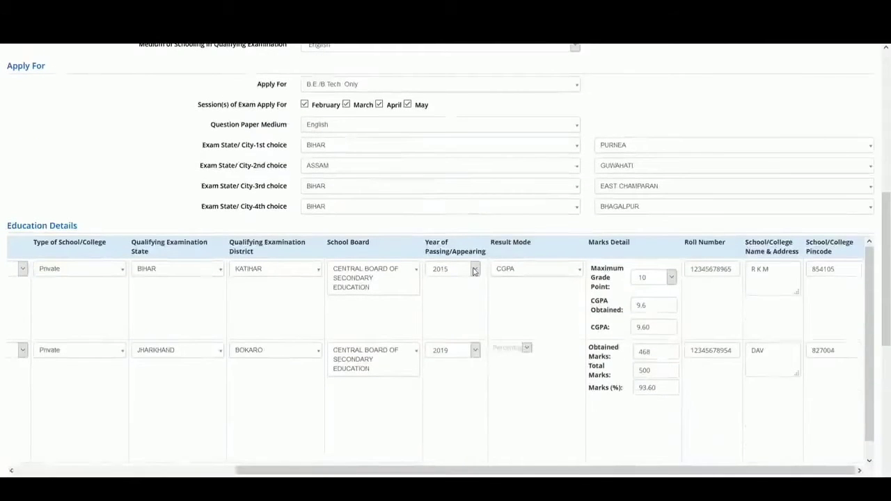
{"action": "scroll", "coordinate": [527, 149], "scroll_direction": "up", "scroll_amount": 1}
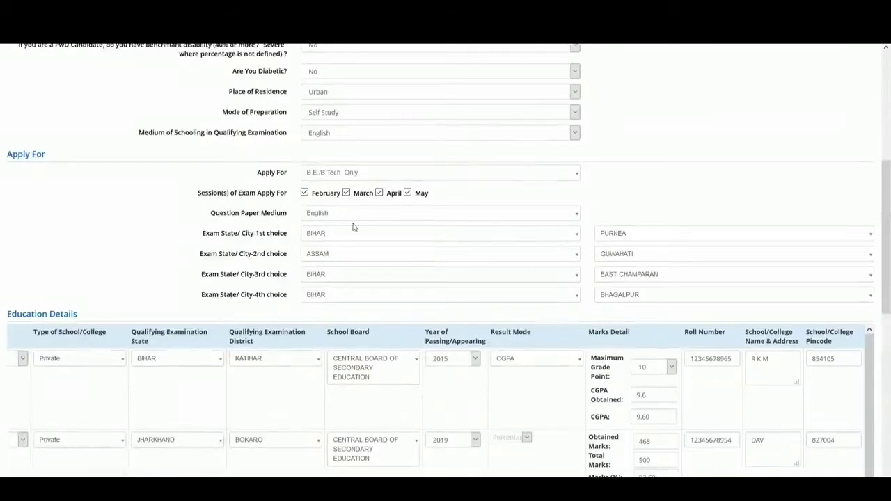
{"action": "scroll", "coordinate": [353, 227], "scroll_direction": "down", "scroll_amount": 1}
{"action": "scroll", "coordinate": [352, 226], "scroll_direction": "down", "scroll_amount": 1}
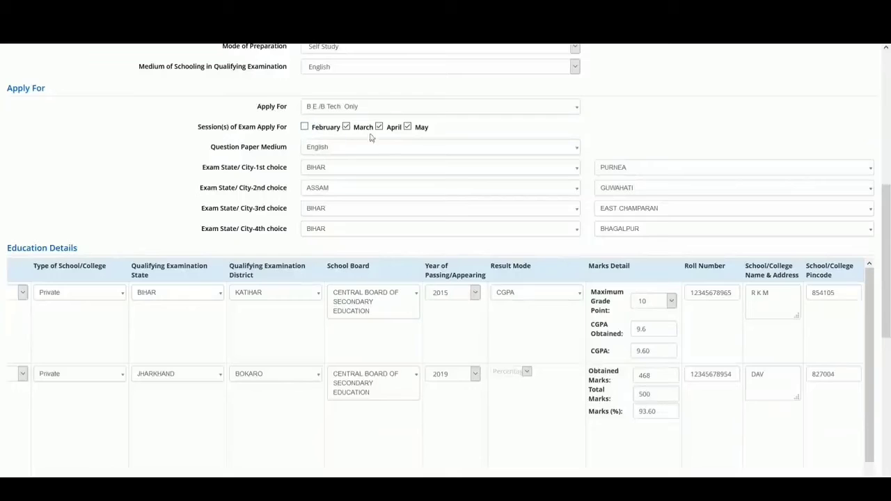
Toggle the exam session choices and restore February, March, April and May, keeping English as the question paper medium.
{"action": "left_click", "coordinate": [304, 127]}
{"action": "left_click", "coordinate": [305, 128]}
{"action": "left_click", "coordinate": [408, 127]}
{"action": "left_click", "coordinate": [378, 127]}
{"action": "left_click", "coordinate": [346, 127]}
{"action": "left_click", "coordinate": [346, 127]}
{"action": "left_click", "coordinate": [379, 128]}
{"action": "left_click", "coordinate": [359, 149]}
{"action": "left_click", "coordinate": [349, 190]}
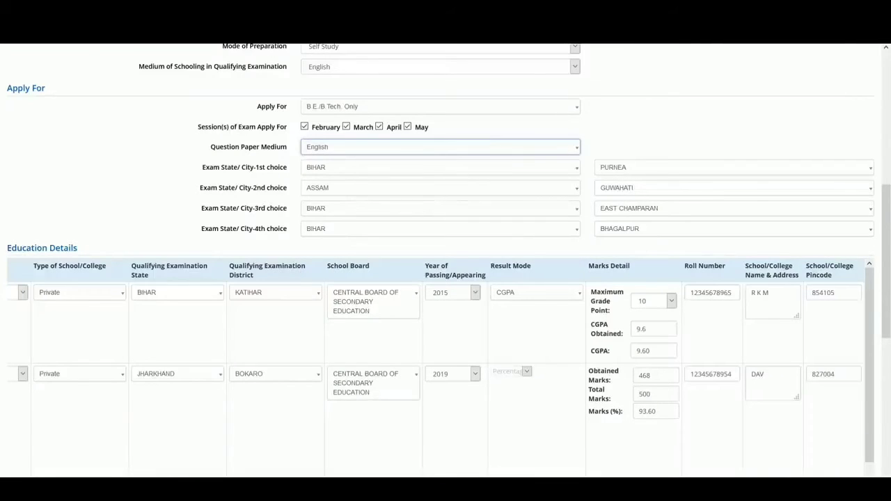
{"action": "left_click", "coordinate": [654, 144]}
Examine the education details table across its columns and the qualifying exam options for the 12th or equivalent row.
{"action": "scroll", "coordinate": [654, 143], "scroll_direction": "down", "scroll_amount": 2}
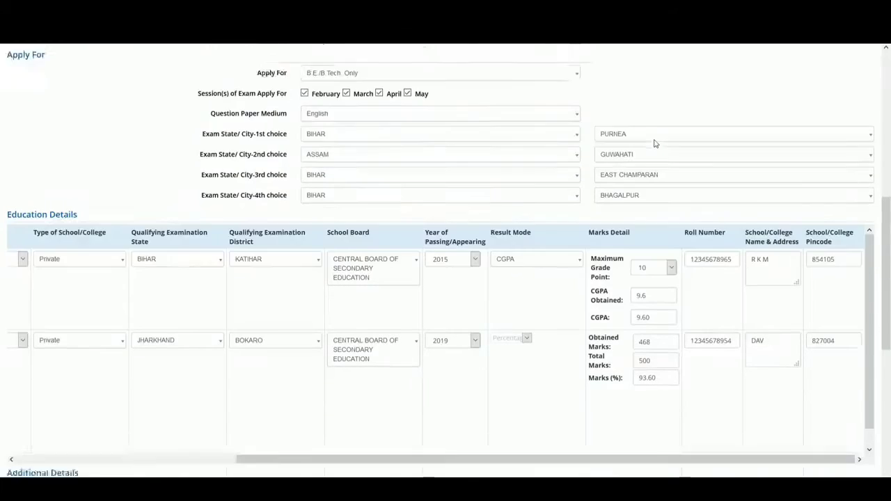
{"action": "left_click_drag", "start_coordinate": [479, 356], "coordinate": [259, 354]}
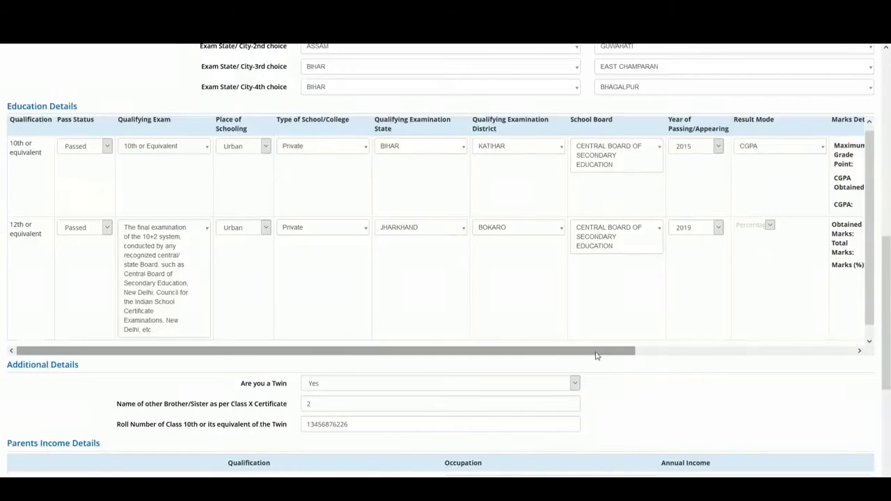
{"action": "left_click_drag", "start_coordinate": [595, 355], "coordinate": [487, 378]}
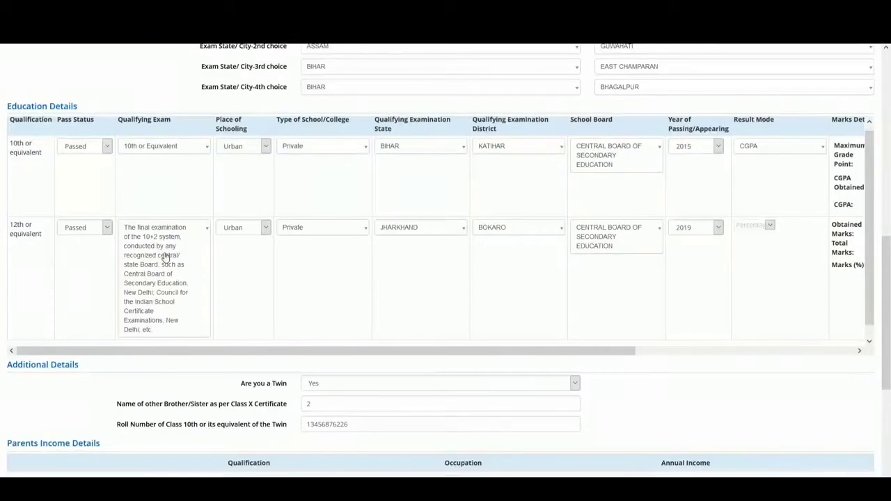
{"action": "left_click", "coordinate": [199, 227]}
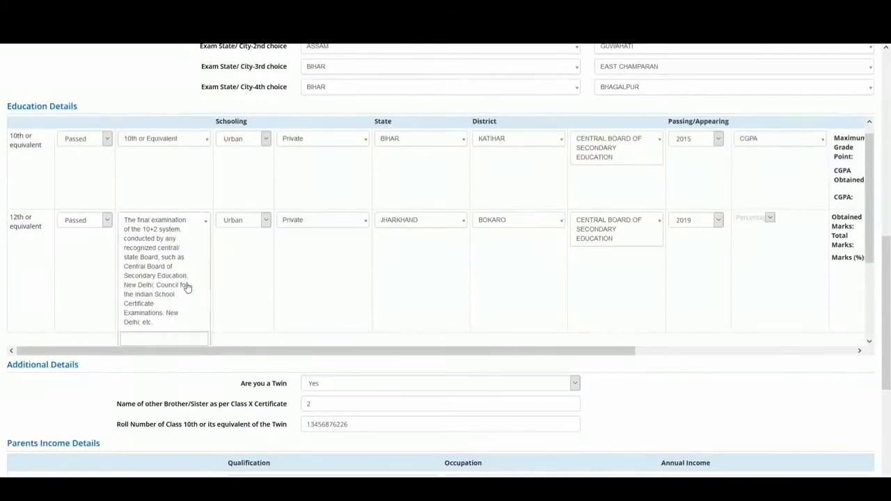
{"action": "scroll", "coordinate": [186, 285], "scroll_direction": "down", "scroll_amount": 1}
{"action": "scroll", "coordinate": [187, 286], "scroll_direction": "down", "scroll_amount": 4}
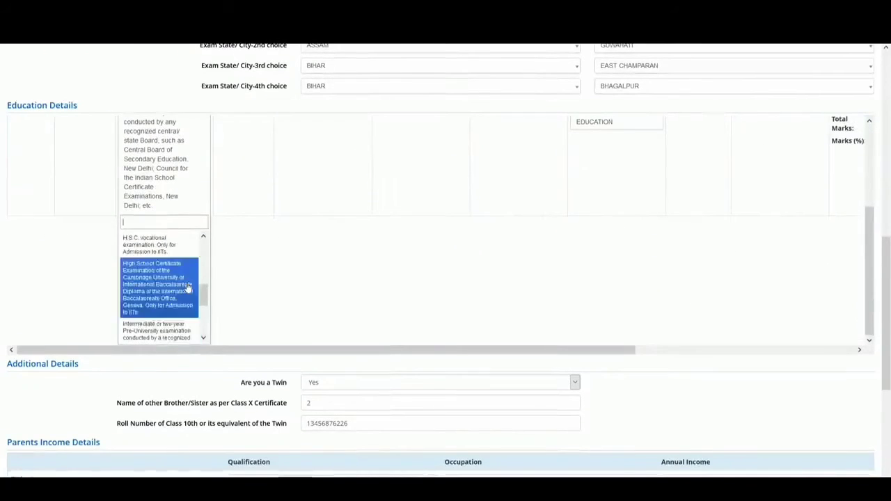
{"action": "scroll", "coordinate": [187, 287], "scroll_direction": "down", "scroll_amount": 1}
{"action": "left_click", "coordinate": [181, 282]}
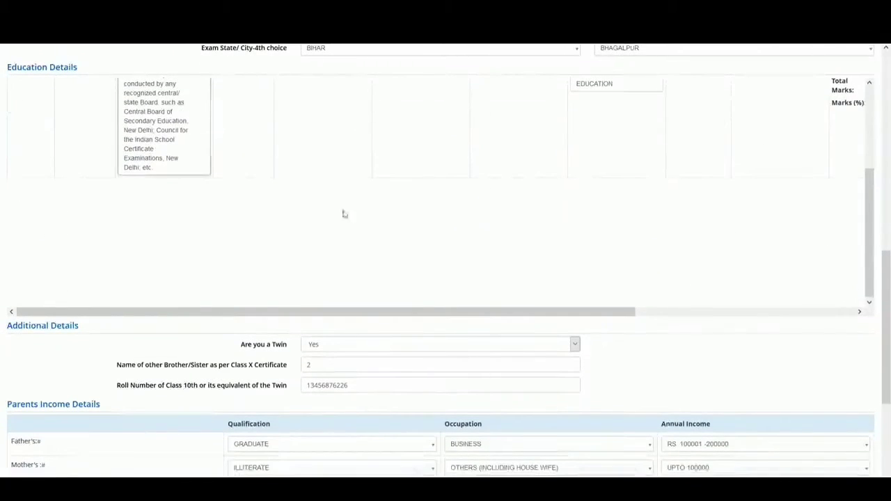
Enter the security pin below the parents' income details and submit the application form for review.
{"action": "scroll", "coordinate": [537, 254], "scroll_direction": "down", "scroll_amount": 3}
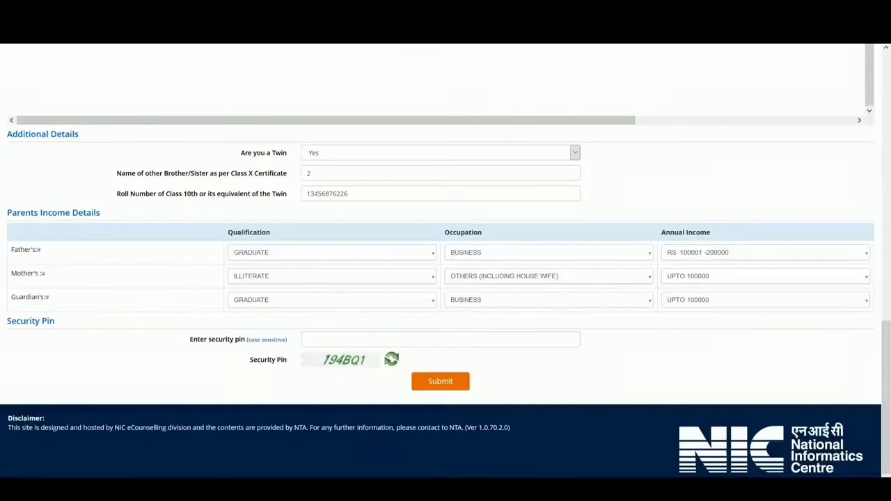
{"action": "left_click", "coordinate": [440, 339]}
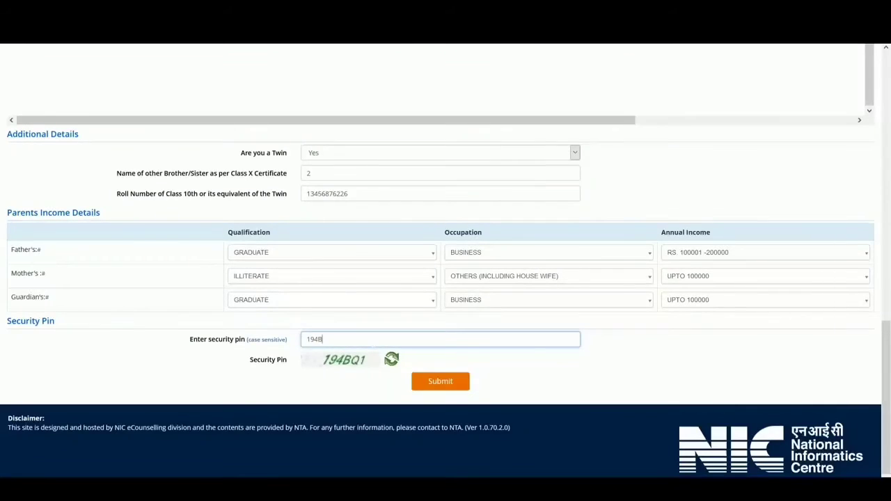
{"action": "left_click", "coordinate": [451, 391]}
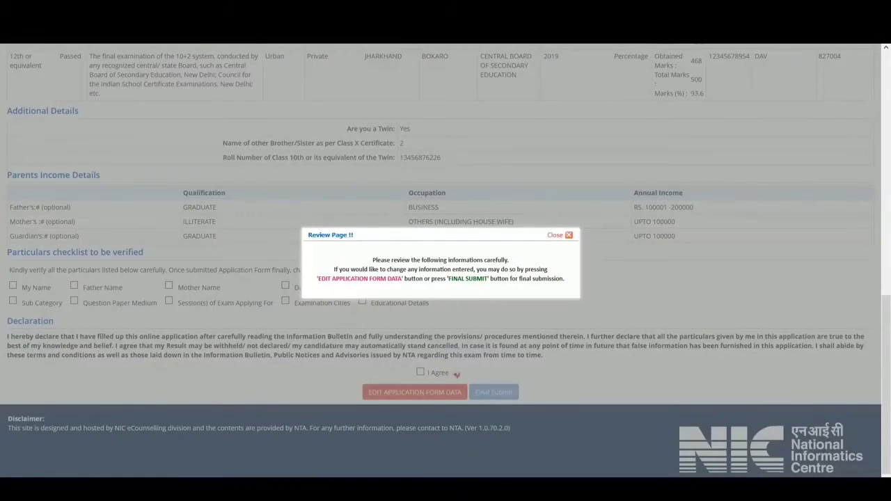
Close the review notice, verify all checklist particulars and the declaration, finally submit the application form and proceed to image upload.
{"action": "left_click", "coordinate": [570, 236]}
{"action": "scroll", "coordinate": [652, 103], "scroll_direction": "up", "scroll_amount": 2}
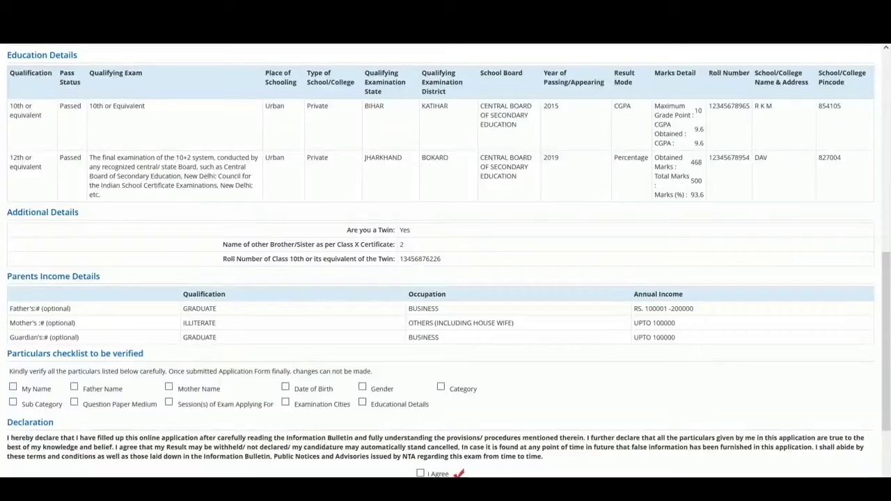
{"action": "scroll", "coordinate": [287, 307], "scroll_direction": "down", "scroll_amount": 2}
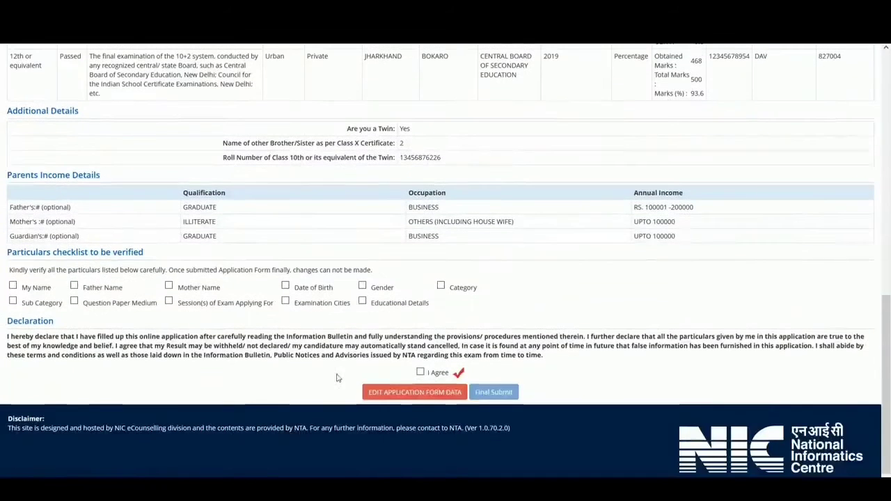
{"action": "left_click", "coordinate": [12, 301]}
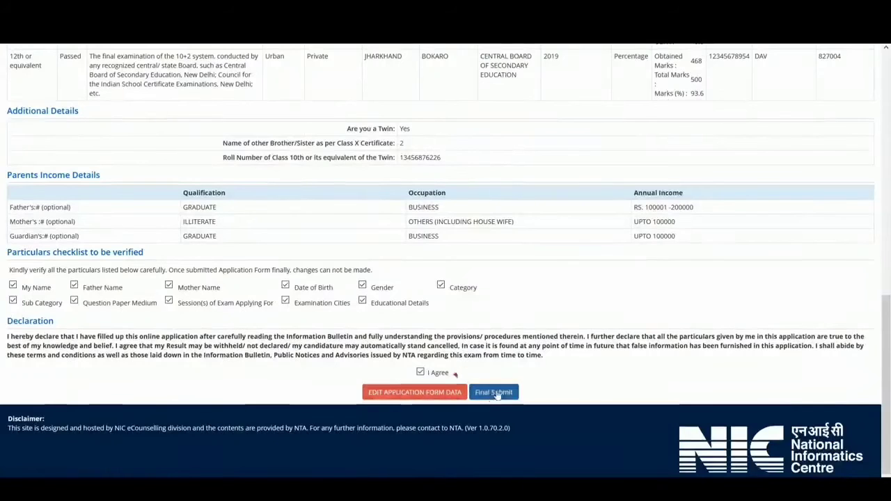
{"action": "left_click", "coordinate": [496, 393]}
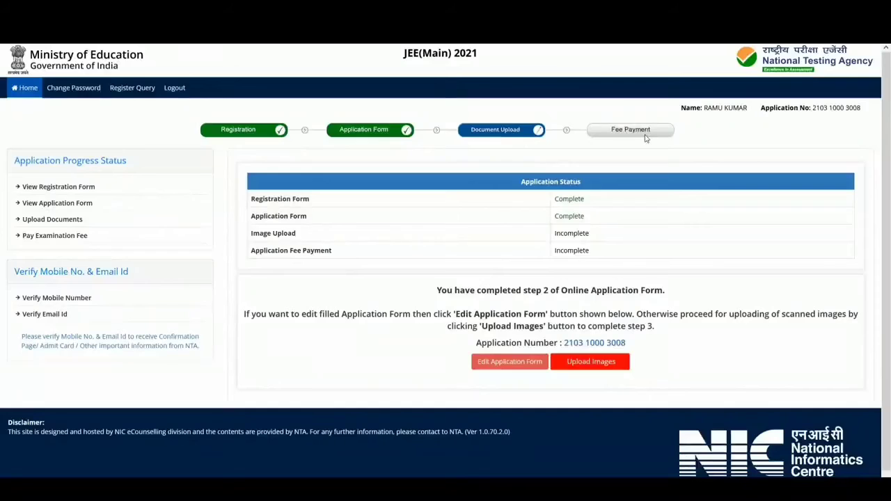
{"action": "left_click", "coordinate": [593, 366]}
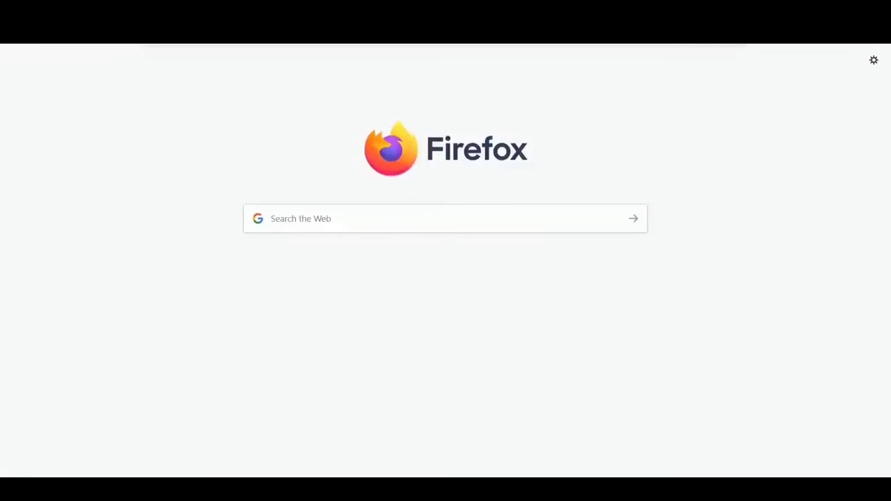
Search the web for RESIZE IMAGE in a new browser page.
{"action": "left_click", "coordinate": [445, 218]}
{"action": "type", "text": "RES"}
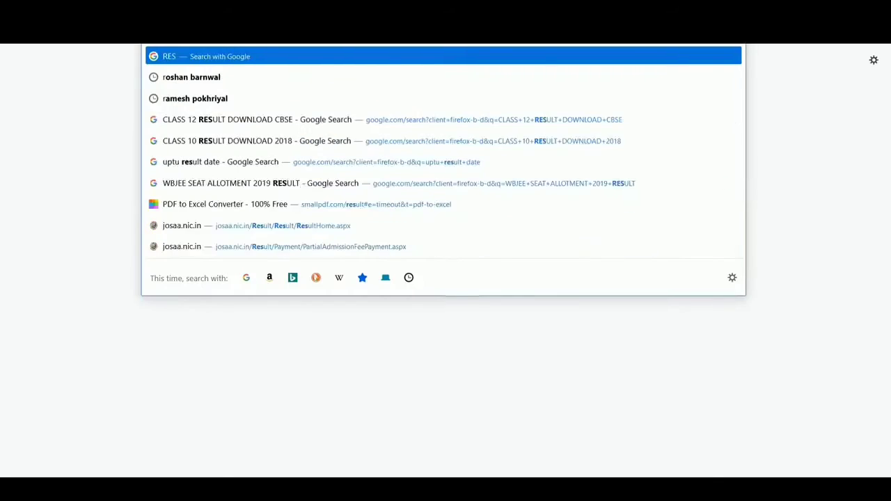
{"action": "type", "text": "IZE IMA"}
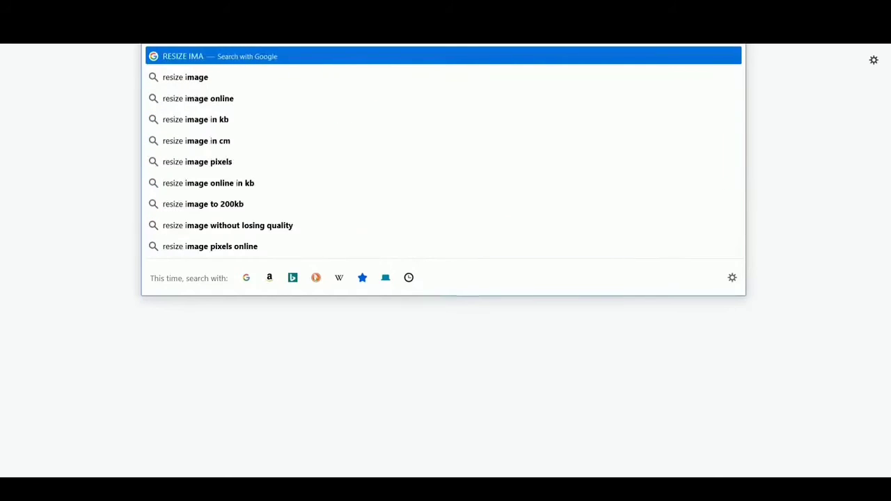
{"action": "type", "text": "GE"}
{"action": "key", "text": "Return"}
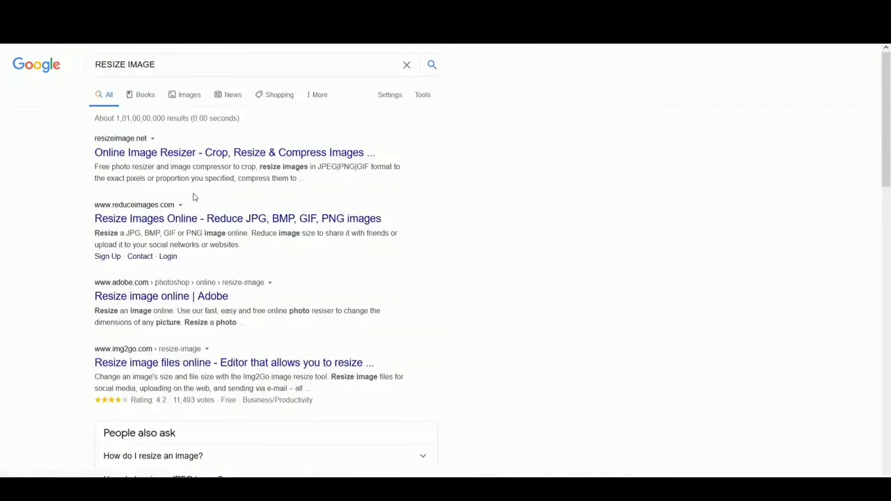
Look through the image resizing results and refine the web search to RESIZE IMAGE ONLINE FREE.
{"action": "scroll", "coordinate": [258, 320], "scroll_direction": "down", "scroll_amount": 3}
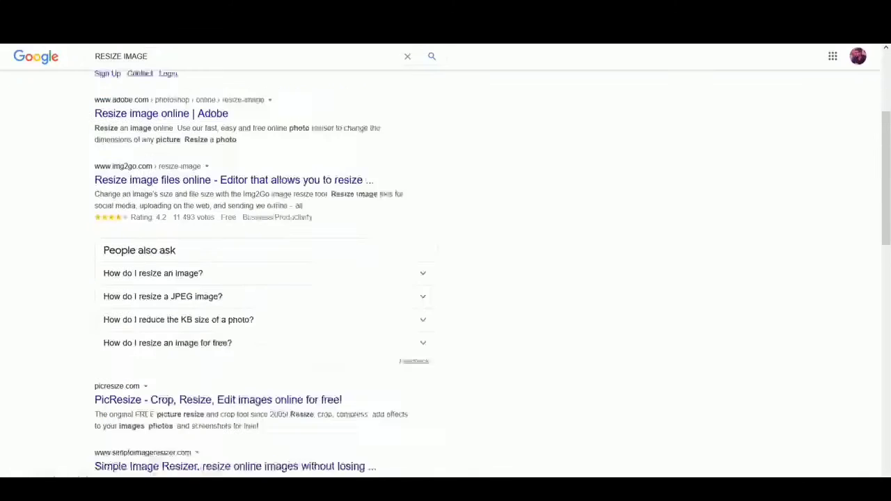
{"action": "scroll", "coordinate": [258, 319], "scroll_direction": "down", "scroll_amount": 1}
{"action": "scroll", "coordinate": [259, 320], "scroll_direction": "up", "scroll_amount": 4}
{"action": "left_click", "coordinate": [229, 65]}
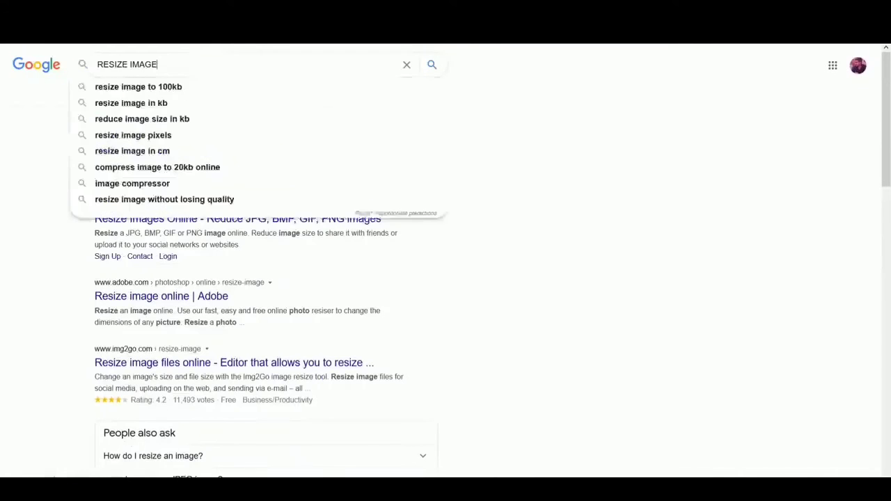
{"action": "type", "text": "ONLINE F"}
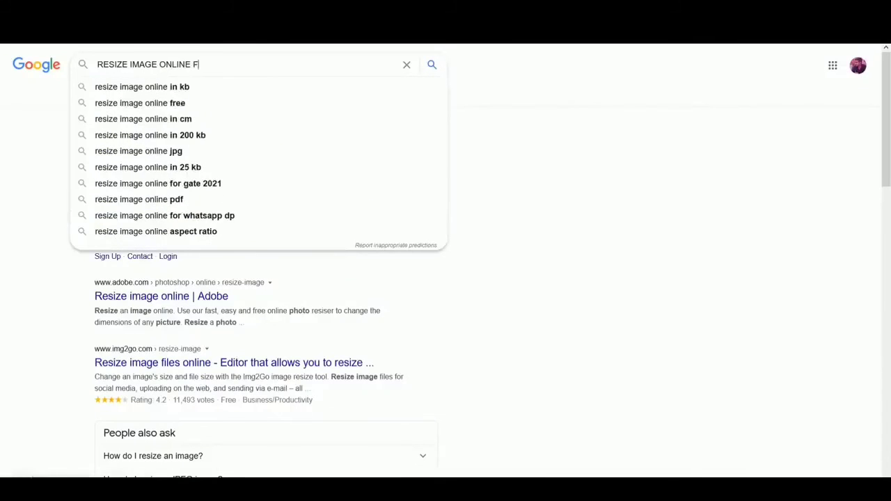
{"action": "type", "text": "REE"}
{"action": "key", "text": "Return"}
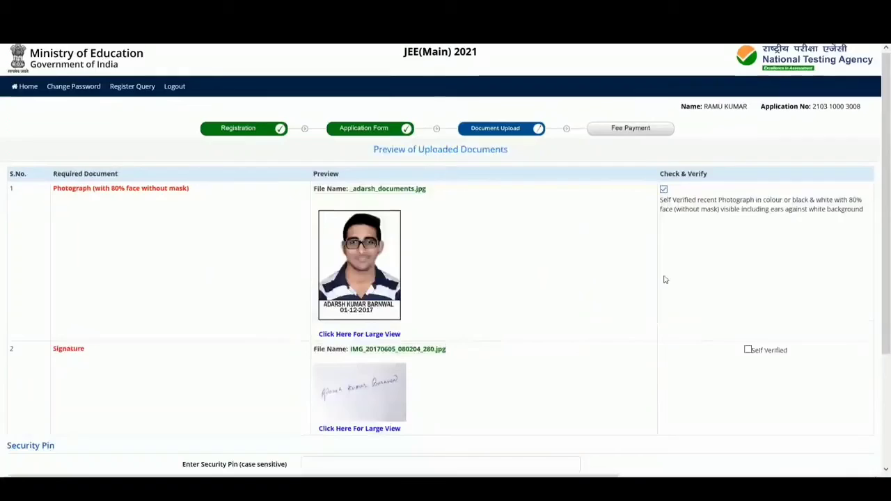
Mark the signature as self verified, enter the security pin, confirm the documents are verified and upload them, acknowledging the notice.
{"action": "scroll", "coordinate": [664, 282], "scroll_direction": "down", "scroll_amount": 2}
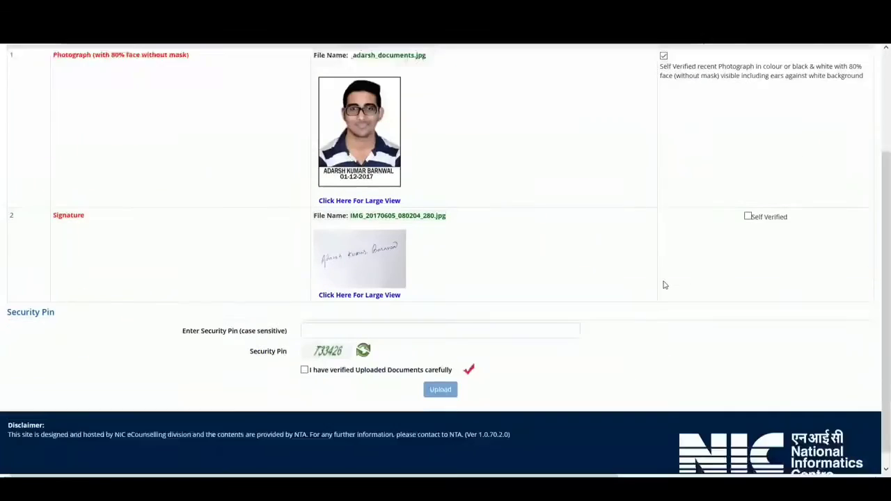
{"action": "left_click", "coordinate": [748, 200]}
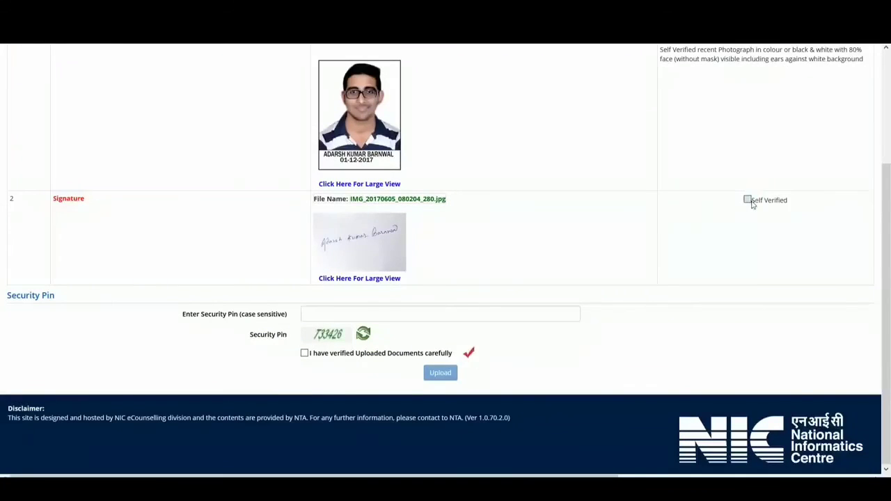
{"action": "left_click", "coordinate": [440, 314]}
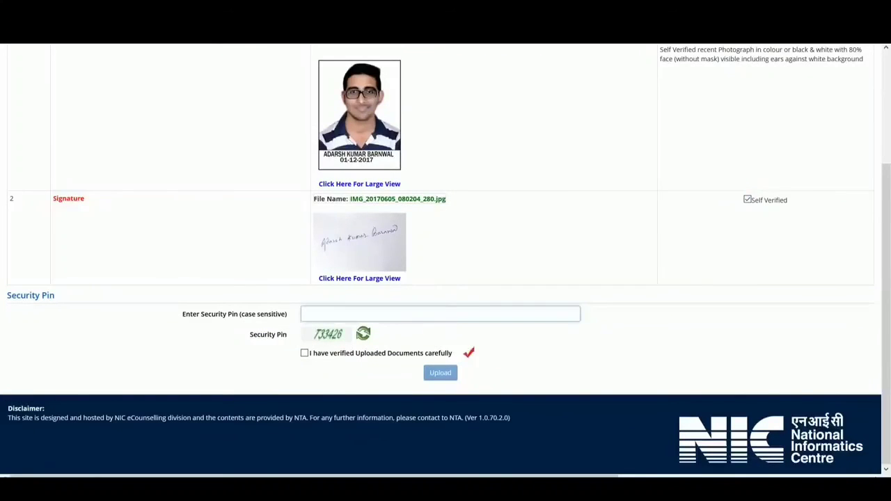
{"action": "type", "text": "T"}
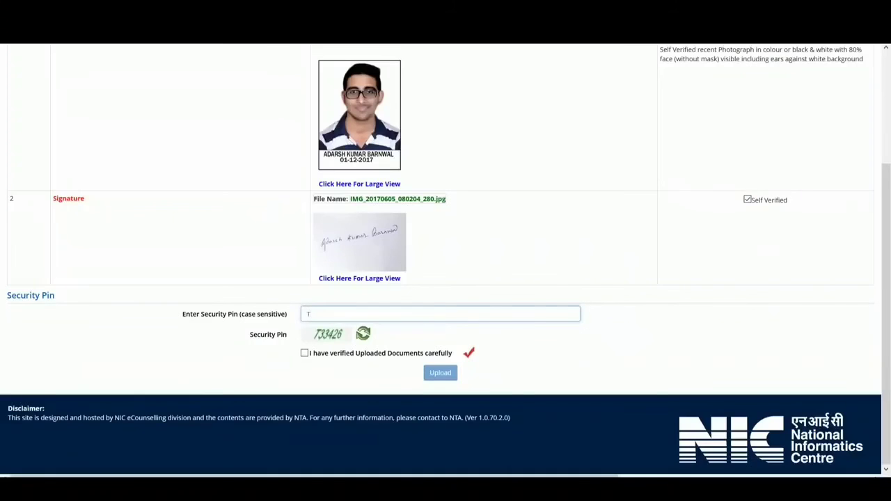
{"action": "type", "text": "33426"}
{"action": "left_click", "coordinate": [304, 354]}
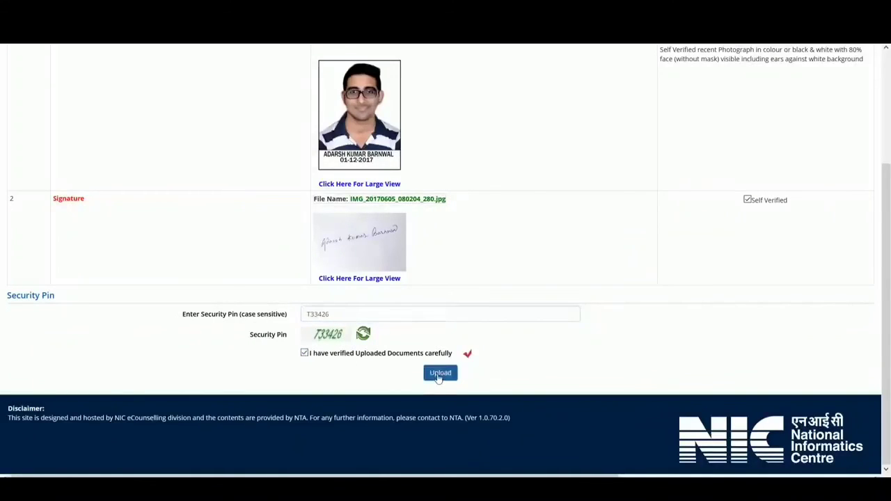
{"action": "left_click", "coordinate": [438, 376]}
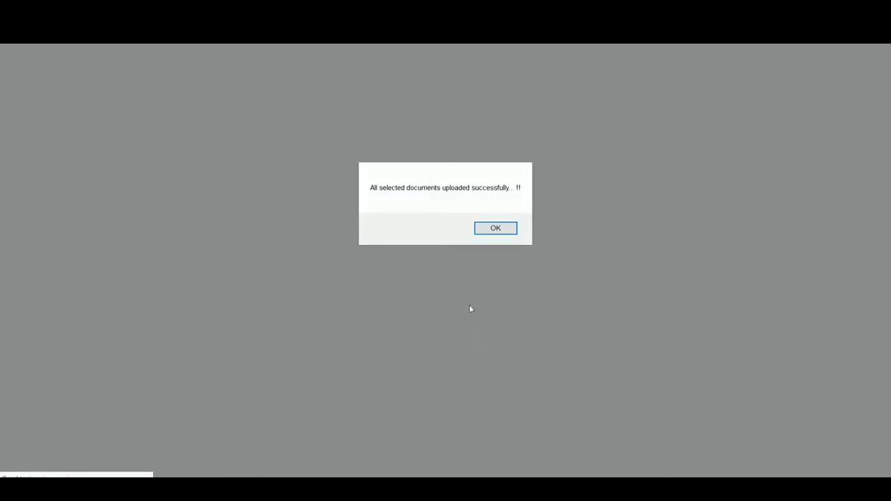
{"action": "left_click", "coordinate": [503, 230]}
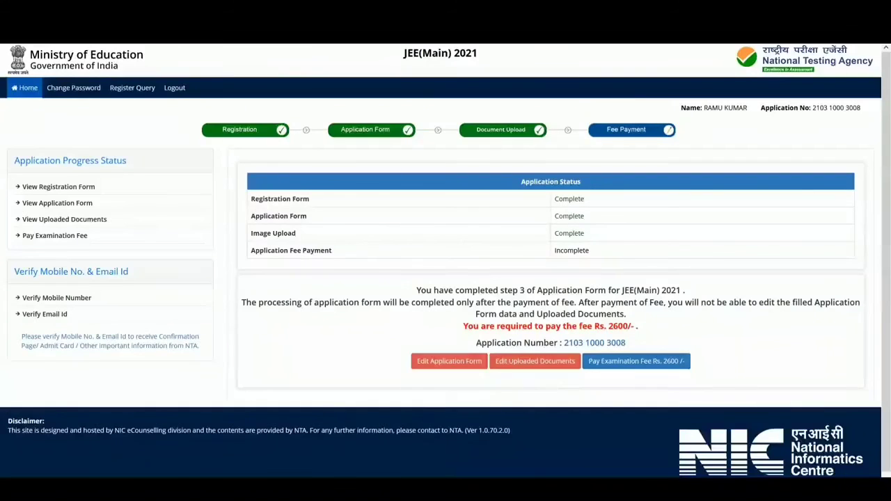
Start the examination fee payment, select Online Payment as the mode and proceed to the payment provider choices.
{"action": "left_click", "coordinate": [668, 360]}
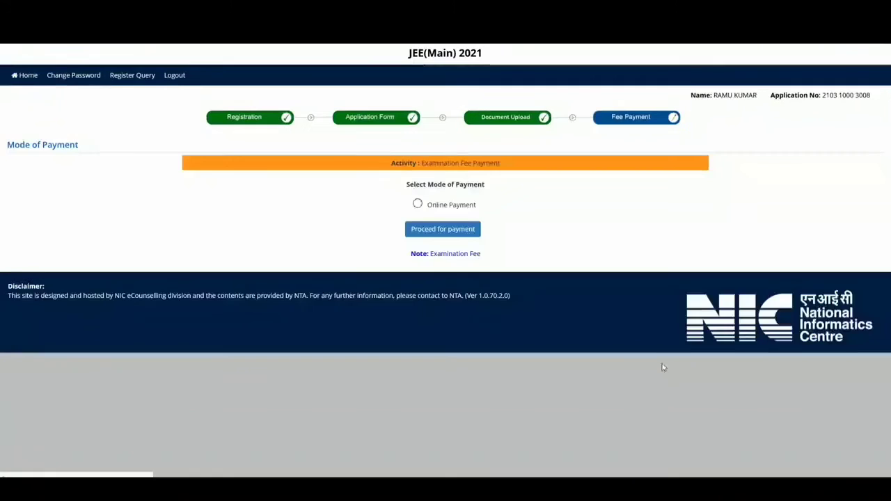
{"action": "left_click", "coordinate": [418, 216]}
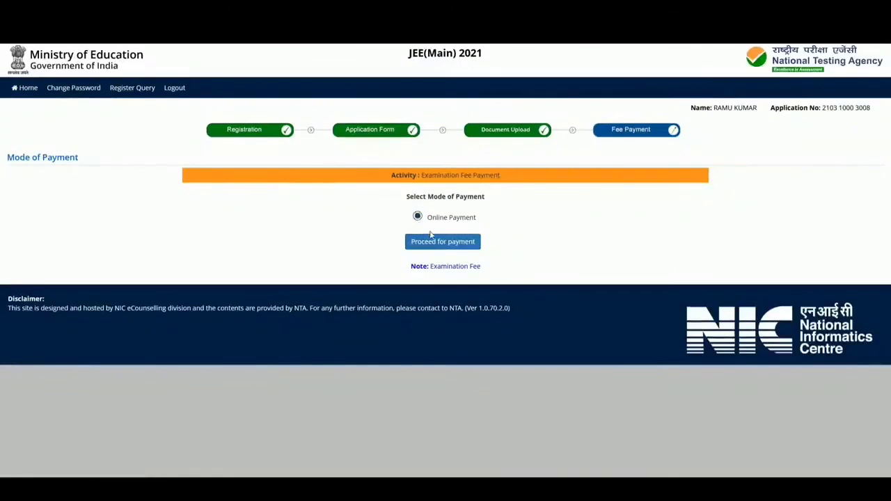
{"action": "left_click", "coordinate": [435, 242]}
{"action": "left_click", "coordinate": [439, 227]}
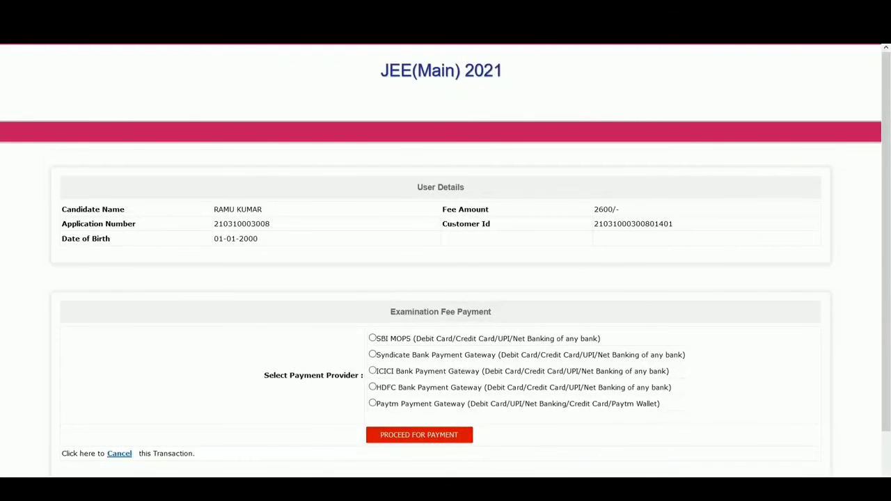
{"action": "scroll", "coordinate": [455, 306], "scroll_direction": "down", "scroll_amount": 1}
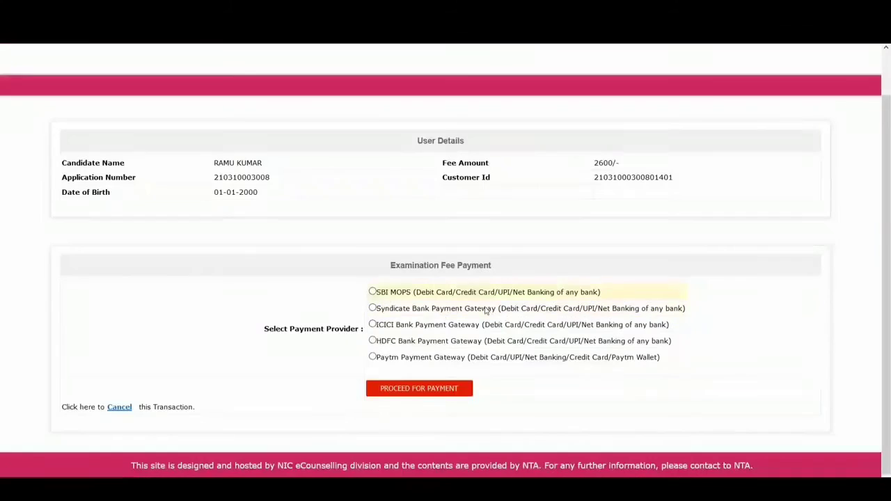